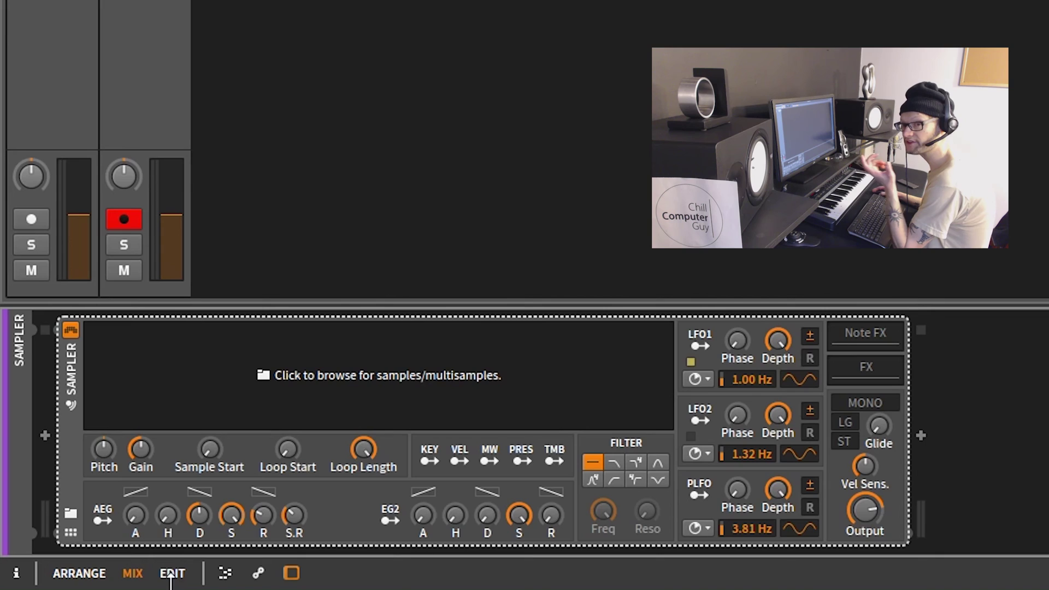
Load VMV1 AC Paintings.wav from the Vocals Vintage Movie folder into the Sampler, then close the browser
{"action": "left_click", "coordinate": [266, 373]}
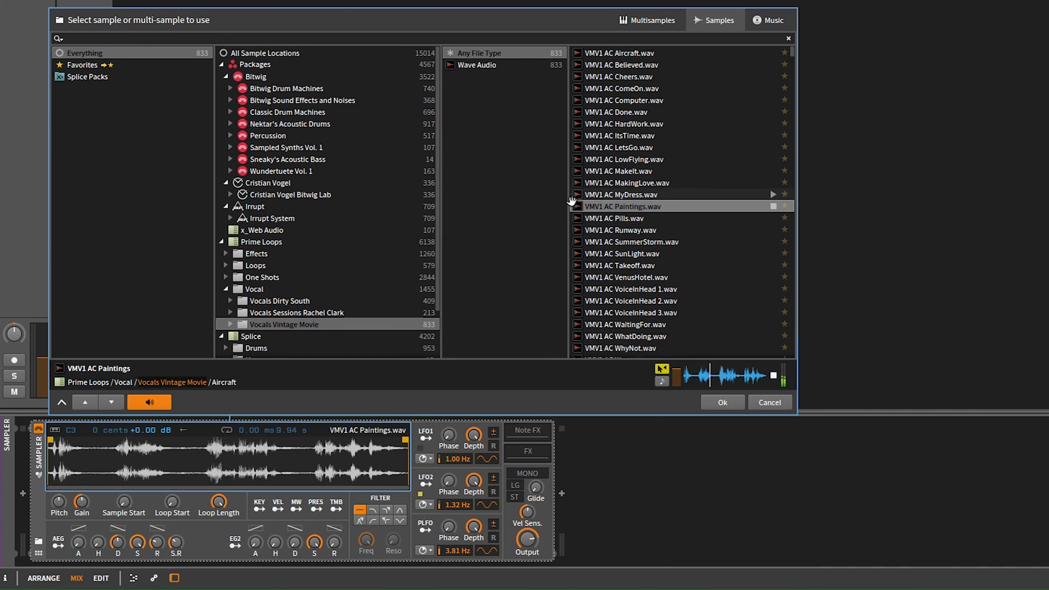
{"action": "mouse_move", "coordinate": [577, 208]}
{"action": "left_mouse_down"}
{"action": "mouse_move", "coordinate": [279, 471]}
{"action": "mouse_move", "coordinate": [512, 325]}
{"action": "mouse_move", "coordinate": [593, 219]}
{"action": "mouse_move", "coordinate": [579, 208]}
{"action": "left_mouse_up"}
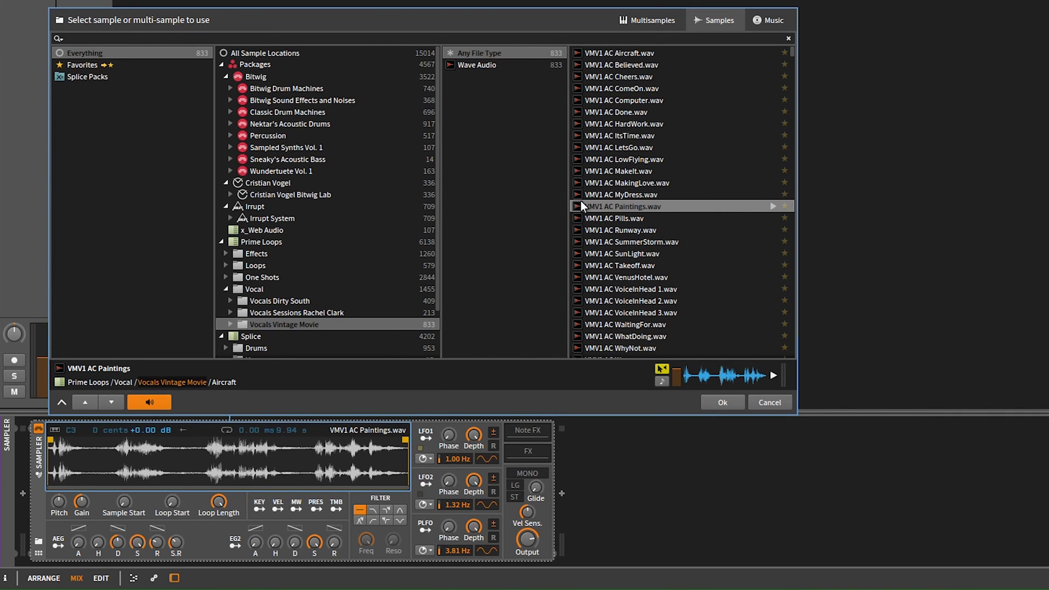
{"action": "left_click_drag", "start_coordinate": [578, 207], "coordinate": [247, 468]}
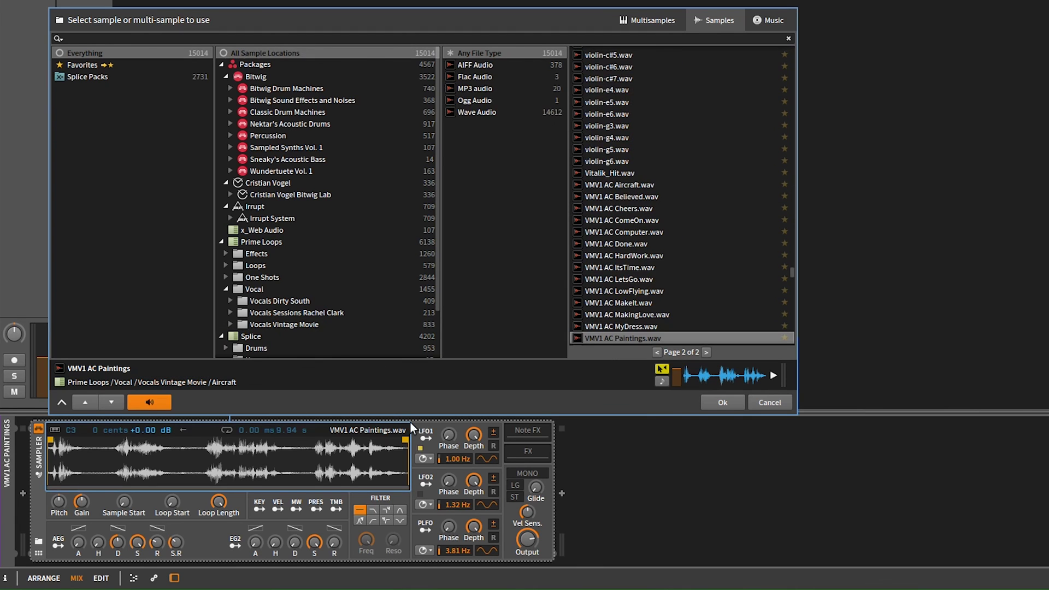
{"action": "left_click", "coordinate": [577, 496]}
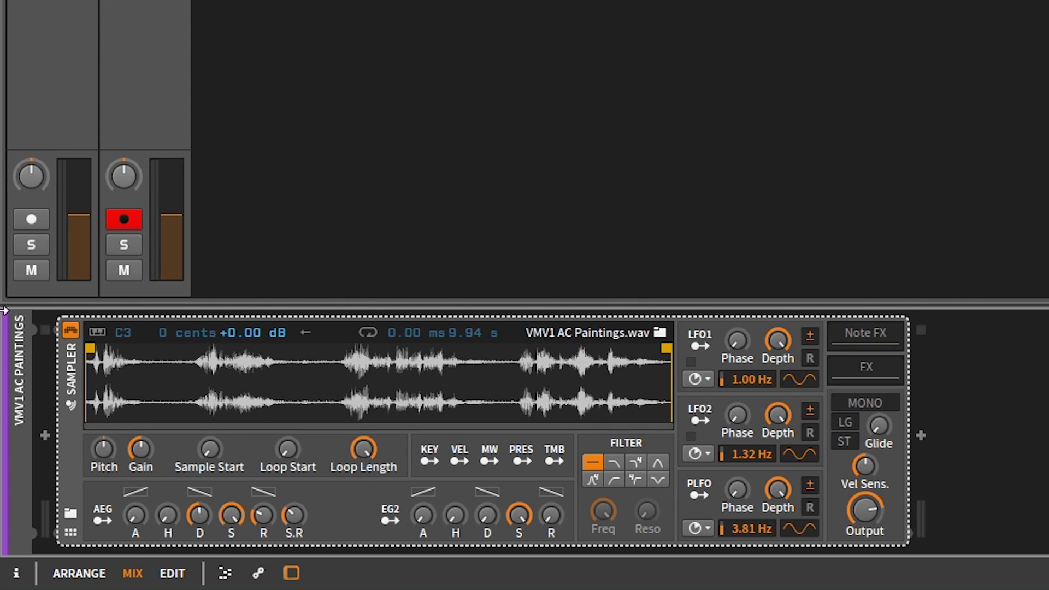
Turn on keyboard tracking for the sample so its C3 root and cents tuning apply
{"action": "left_click", "coordinate": [101, 331]}
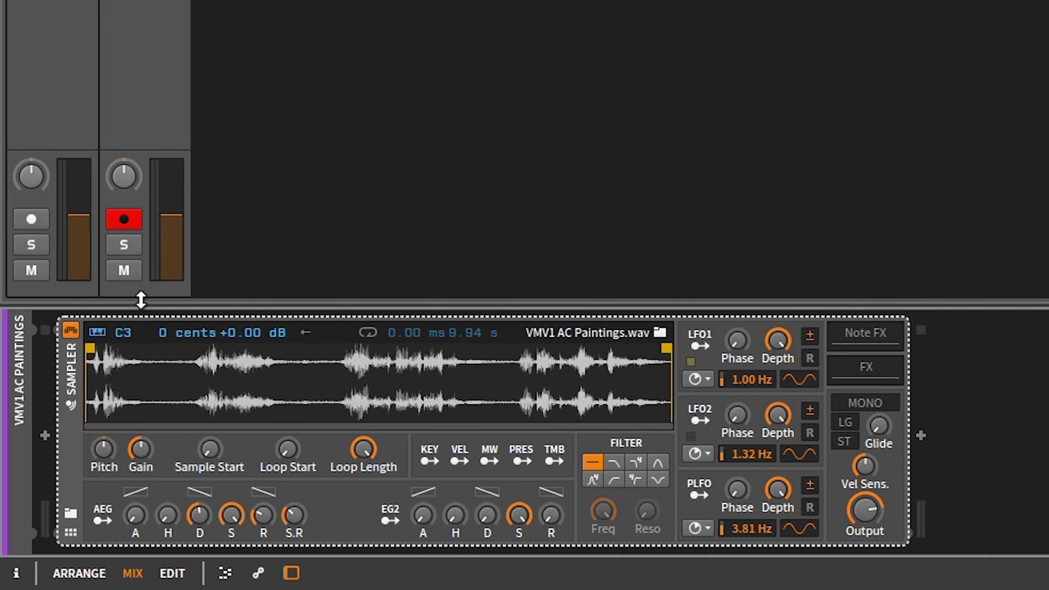
{"action": "left_click", "coordinate": [100, 333]}
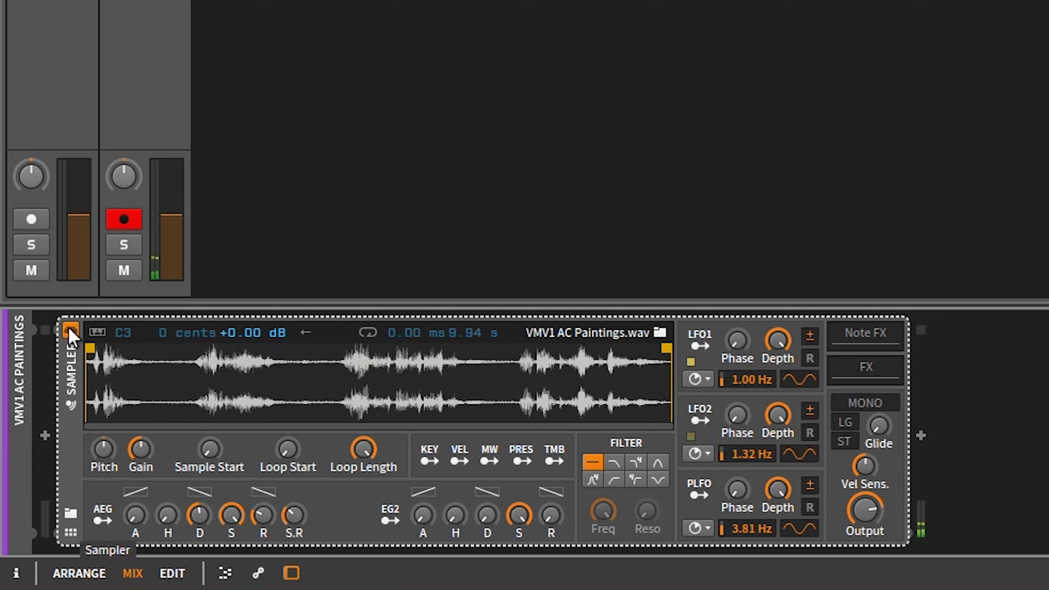
{"action": "left_click", "coordinate": [95, 330]}
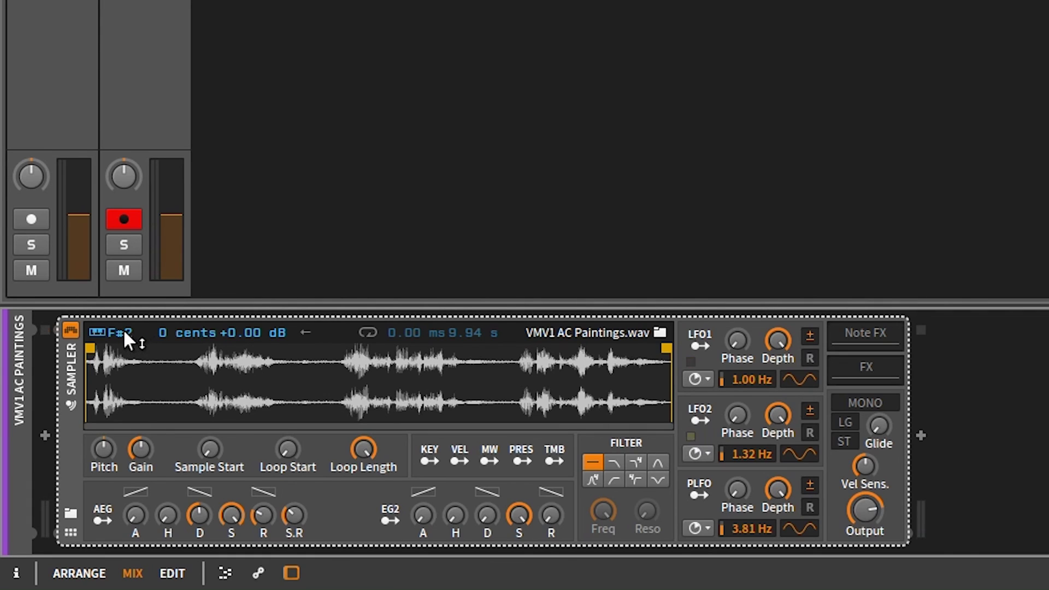
Detune the sample's fine tuning to -69 cents, keeping the C3 root note
{"action": "mouse_move", "coordinate": [166, 329]}
{"action": "left_mouse_down"}
{"action": "mouse_move", "coordinate": [166, 317]}
{"action": "mouse_move", "coordinate": [156, 336]}
{"action": "mouse_move", "coordinate": [155, 325]}
{"action": "left_mouse_up"}
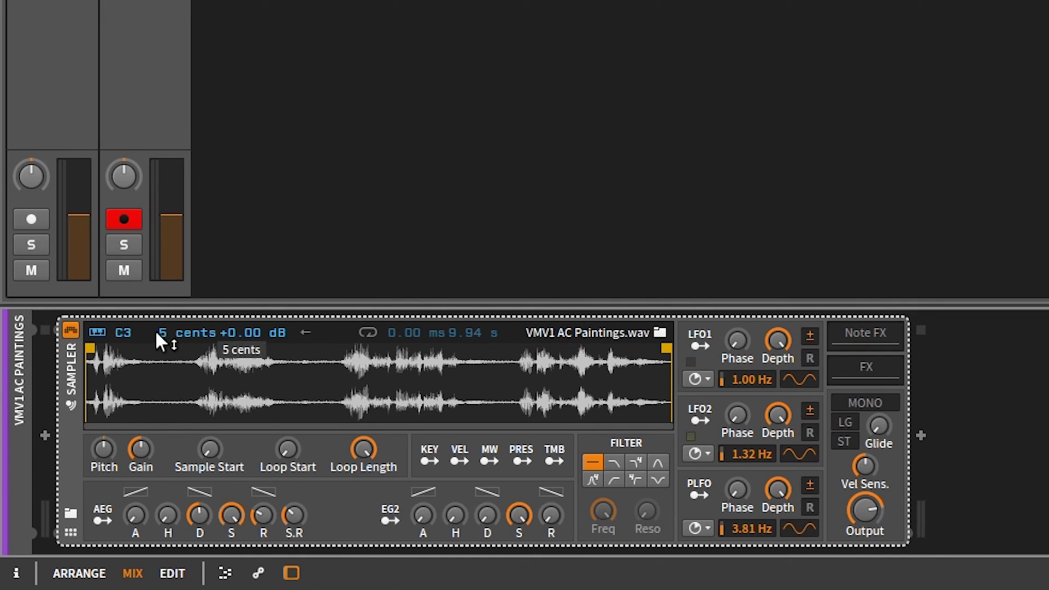
{"action": "left_click_drag", "start_coordinate": [158, 332], "coordinate": [157, 377]}
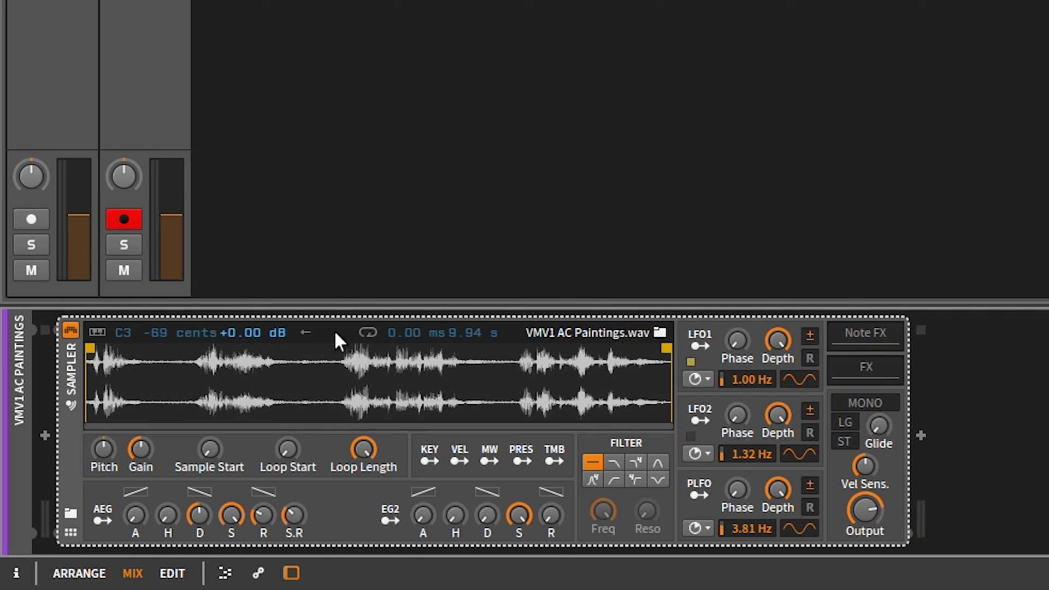
Enable looping over a 2.47 s to 2.76 s slice and transpose pitch to -10.450 st
{"action": "left_click", "coordinate": [367, 332]}
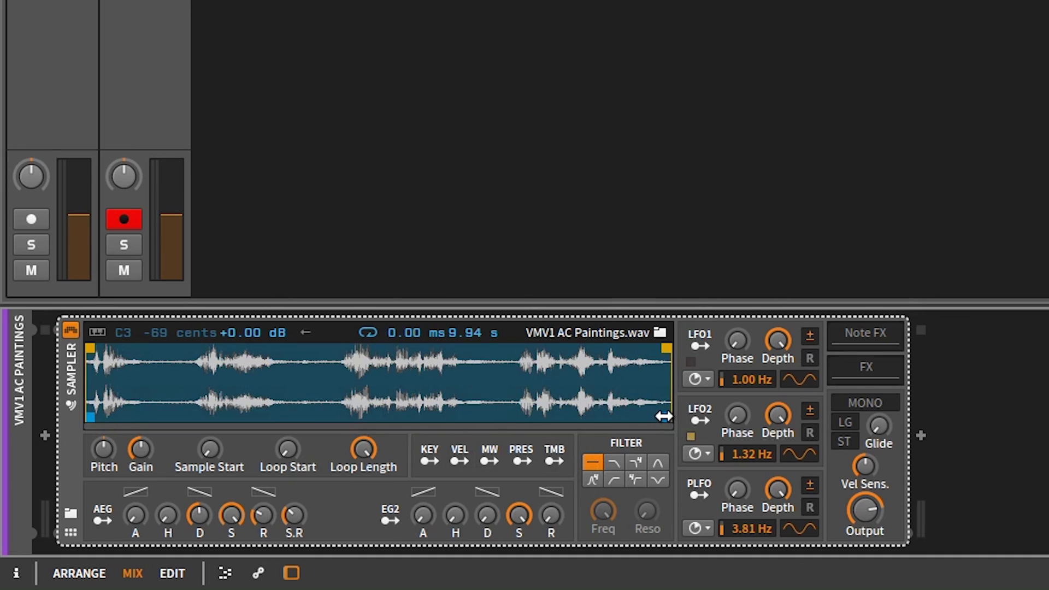
{"action": "mouse_move", "coordinate": [663, 417]}
{"action": "left_mouse_down"}
{"action": "mouse_move", "coordinate": [295, 428]}
{"action": "mouse_move", "coordinate": [286, 419]}
{"action": "left_mouse_up"}
{"action": "left_click_drag", "start_coordinate": [90, 414], "coordinate": [257, 379]}
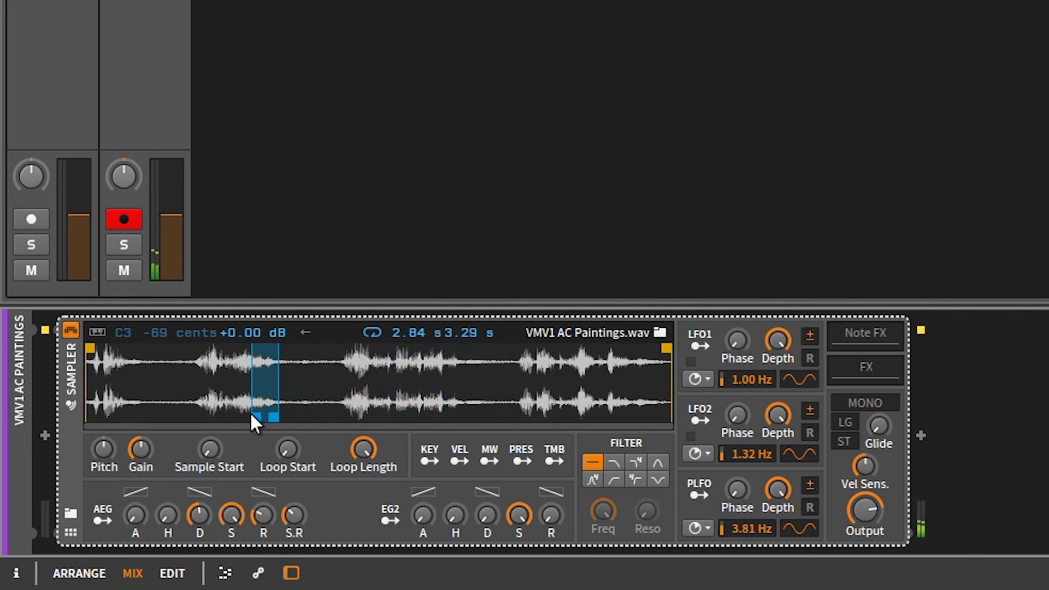
{"action": "mouse_move", "coordinate": [251, 416]}
{"action": "left_mouse_down"}
{"action": "mouse_move", "coordinate": [230, 420]}
{"action": "mouse_move", "coordinate": [258, 421]}
{"action": "left_mouse_up"}
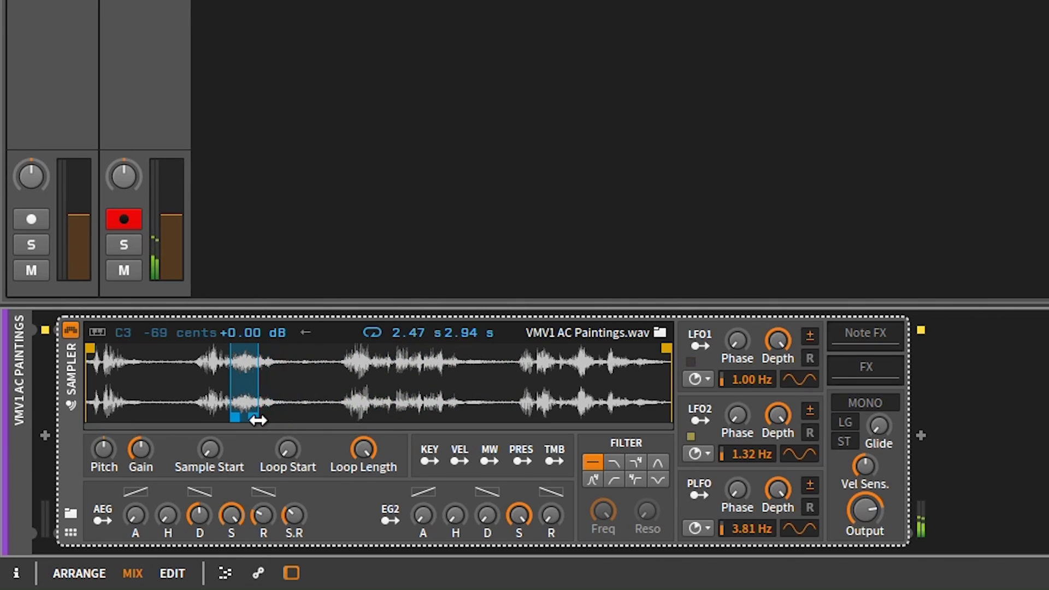
{"action": "left_click_drag", "start_coordinate": [252, 417], "coordinate": [242, 418]}
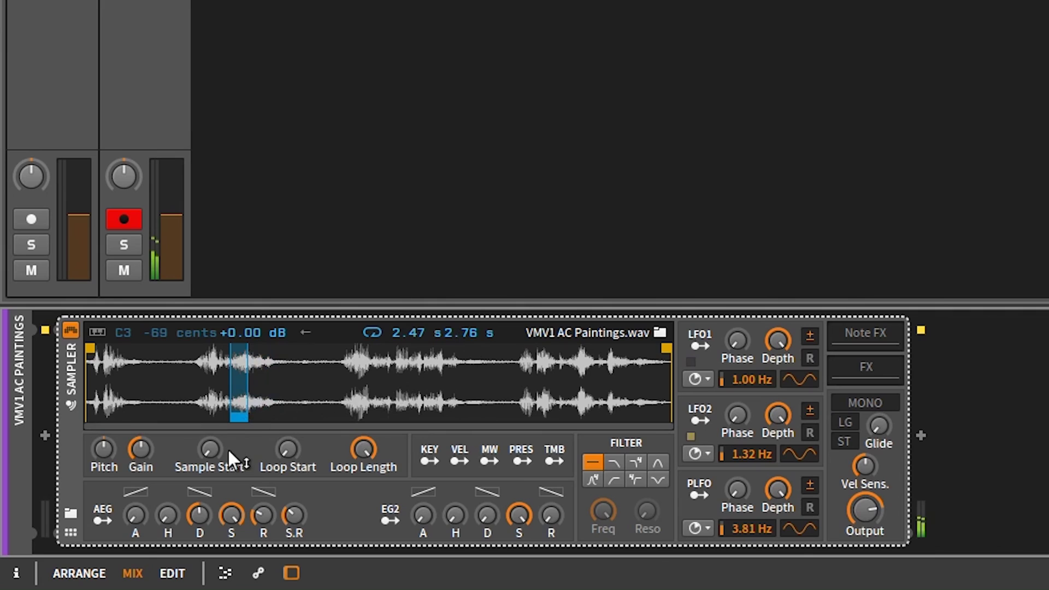
{"action": "mouse_move", "coordinate": [107, 445]}
{"action": "left_mouse_down"}
{"action": "mouse_move", "coordinate": [107, 324]}
{"action": "mouse_move", "coordinate": [107, 536]}
{"action": "mouse_move", "coordinate": [107, 453]}
{"action": "mouse_move", "coordinate": [117, 449]}
{"action": "left_mouse_up"}
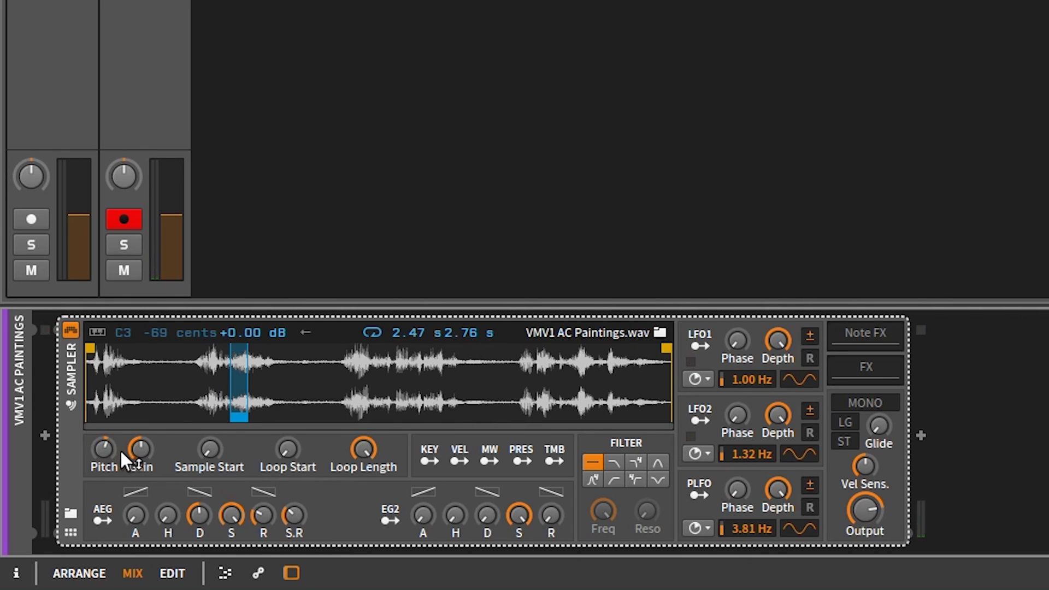
Transpose pitch to +5.450 st, adjust Loop Start, and lower Loop Length to 22%
{"action": "mouse_move", "coordinate": [104, 447]}
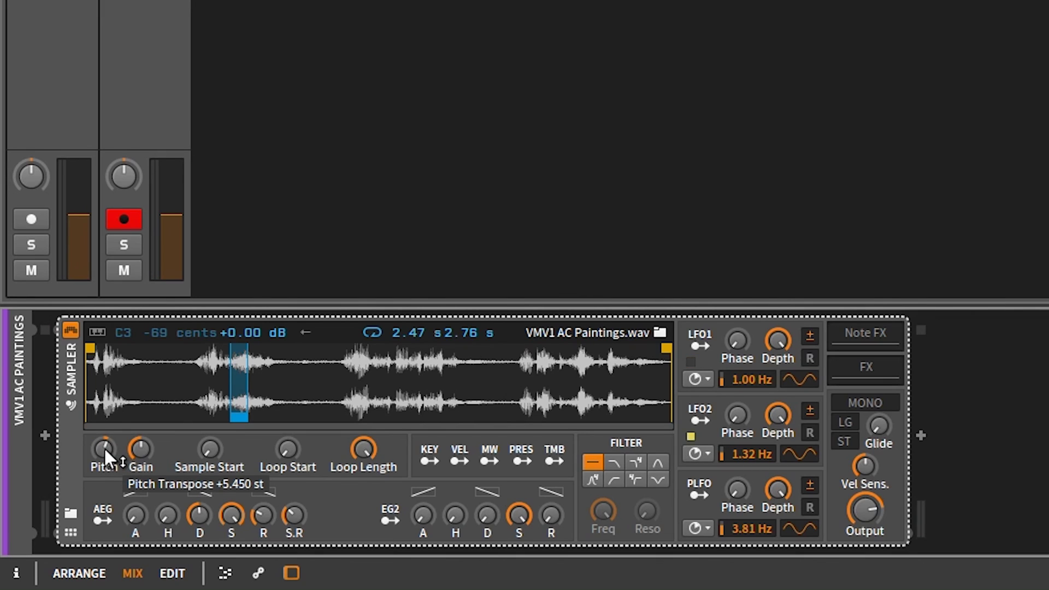
{"action": "mouse_move", "coordinate": [193, 445]}
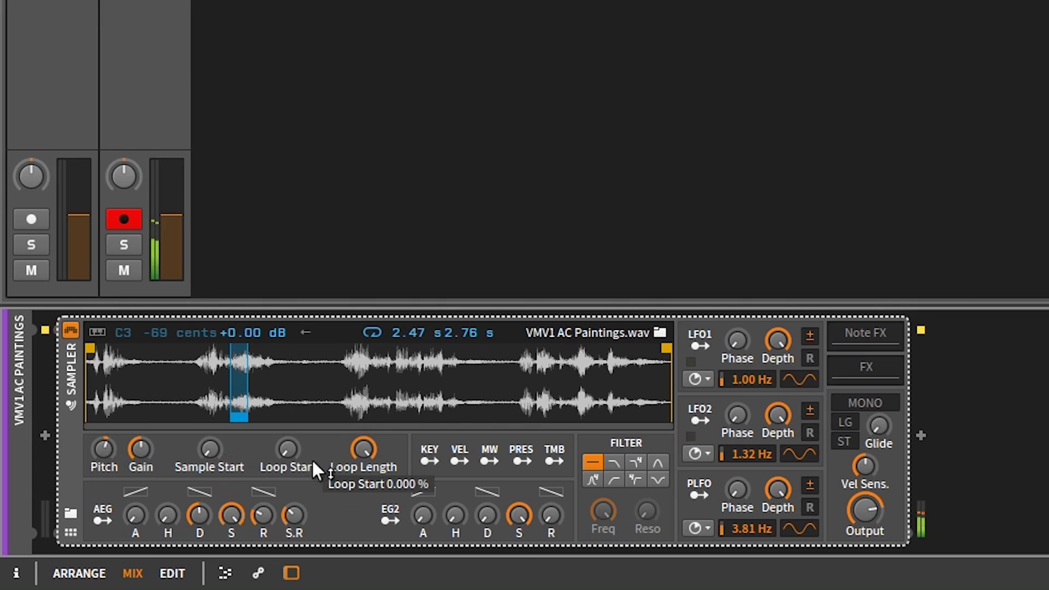
{"action": "mouse_move", "coordinate": [391, 469]}
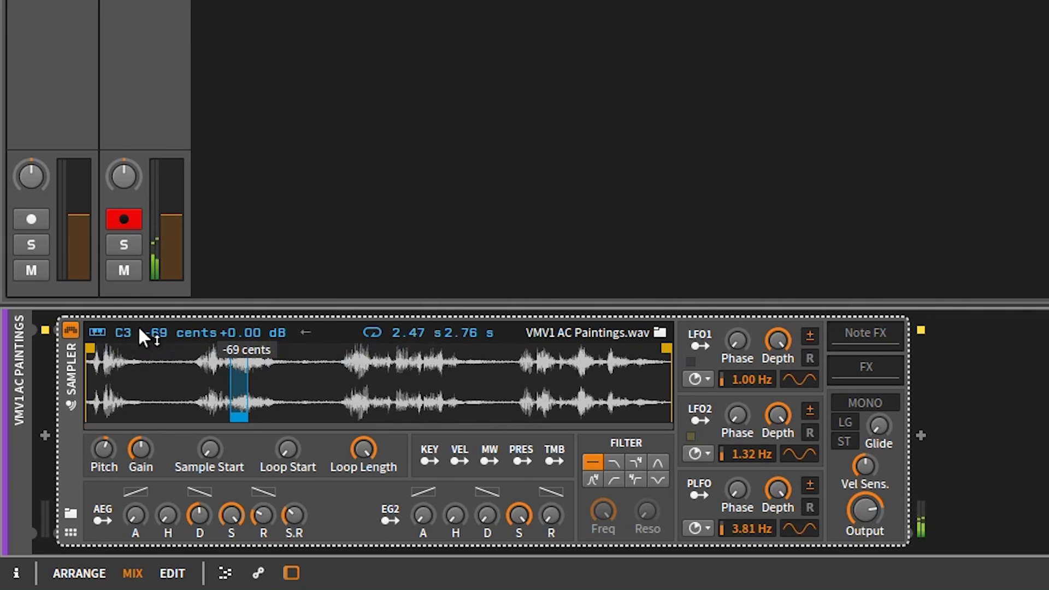
{"action": "left_click_drag", "start_coordinate": [356, 449], "coordinate": [356, 524]}
{"action": "mouse_move", "coordinate": [363, 449]}
{"action": "left_mouse_down"}
{"action": "mouse_move", "coordinate": [362, 419]}
{"action": "mouse_move", "coordinate": [362, 445]}
{"action": "left_mouse_up"}
{"action": "mouse_move", "coordinate": [289, 448]}
{"action": "left_mouse_down"}
{"action": "mouse_move", "coordinate": [289, 421]}
{"action": "mouse_move", "coordinate": [289, 434]}
{"action": "left_mouse_up"}
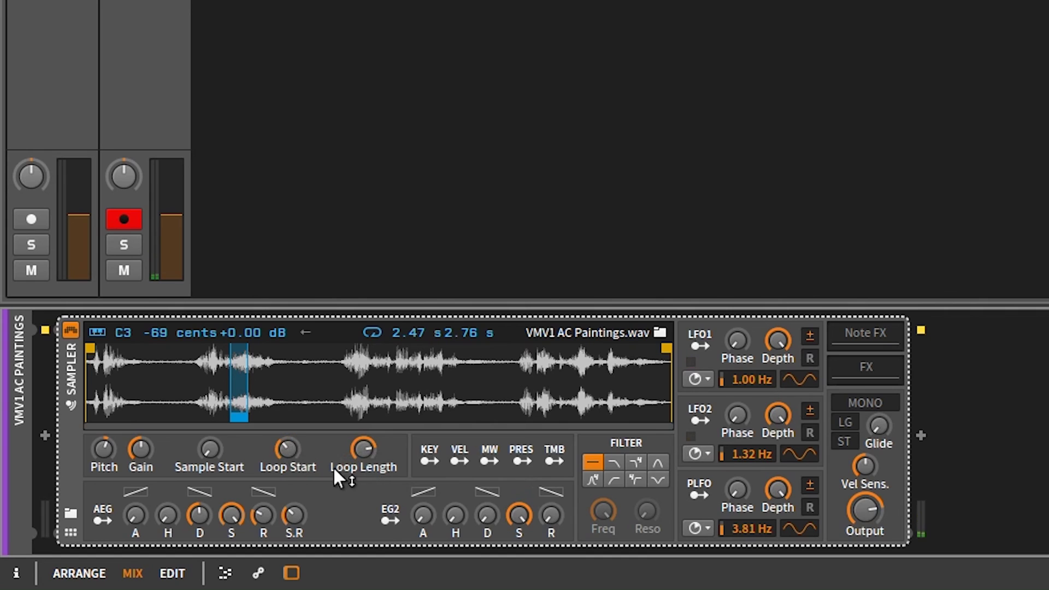
{"action": "mouse_move", "coordinate": [362, 445]}
{"action": "left_mouse_down"}
{"action": "mouse_move", "coordinate": [361, 474]}
{"action": "mouse_move", "coordinate": [369, 433]}
{"action": "left_mouse_up"}
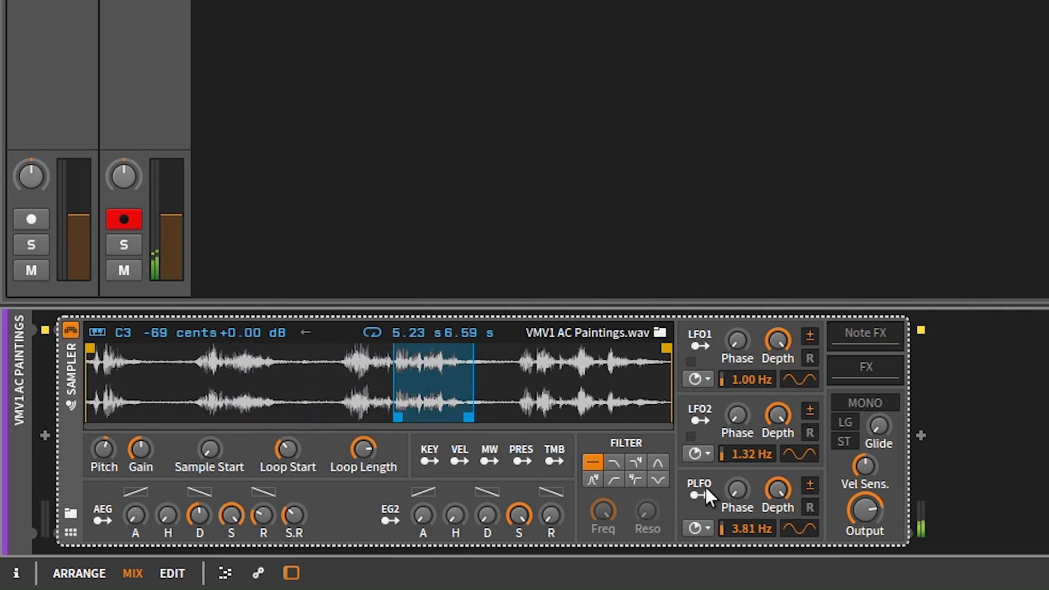
Lower Loop Length to 71% and transpose the pitch down to -7.8 semitones
{"action": "mouse_move", "coordinate": [779, 507]}
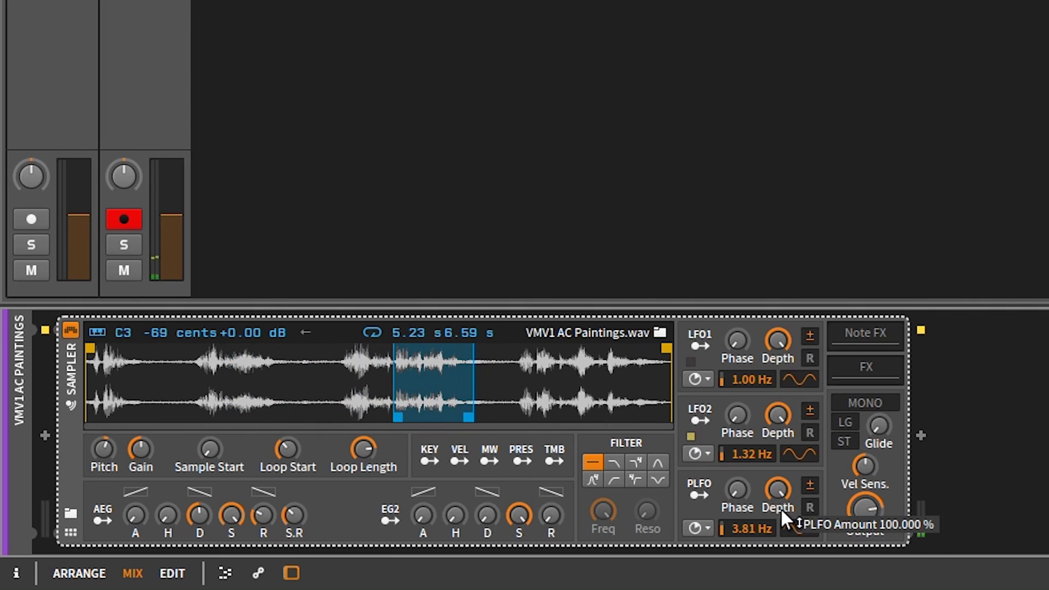
{"action": "left_click_drag", "start_coordinate": [369, 446], "coordinate": [369, 481]}
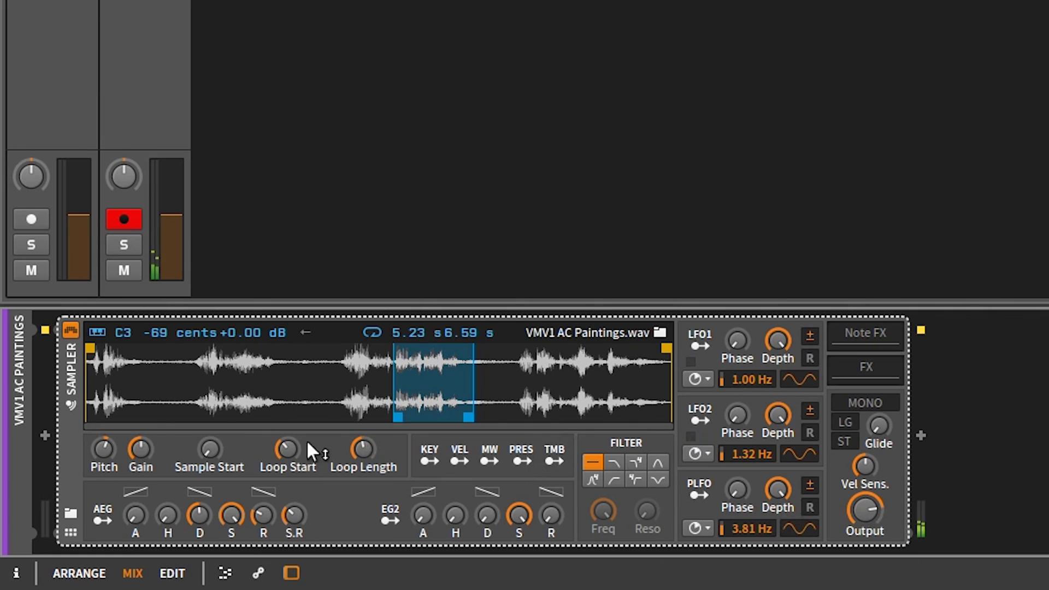
{"action": "mouse_move", "coordinate": [104, 449]}
{"action": "left_mouse_down"}
{"action": "mouse_move", "coordinate": [104, 476]}
{"action": "mouse_move", "coordinate": [104, 448]}
{"action": "left_mouse_up"}
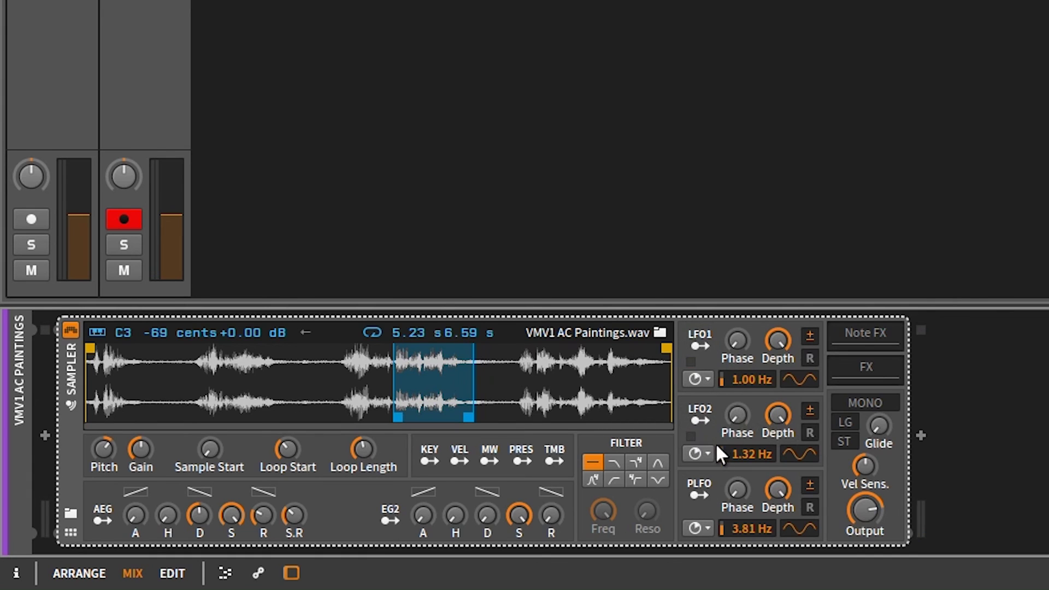
Sync LFO1 and LFO2 to the beat at 1/8 and enable retrigger on both
{"action": "left_click", "coordinate": [699, 453]}
{"action": "left_click", "coordinate": [732, 494]}
{"action": "left_click", "coordinate": [701, 379]}
{"action": "left_click", "coordinate": [736, 419]}
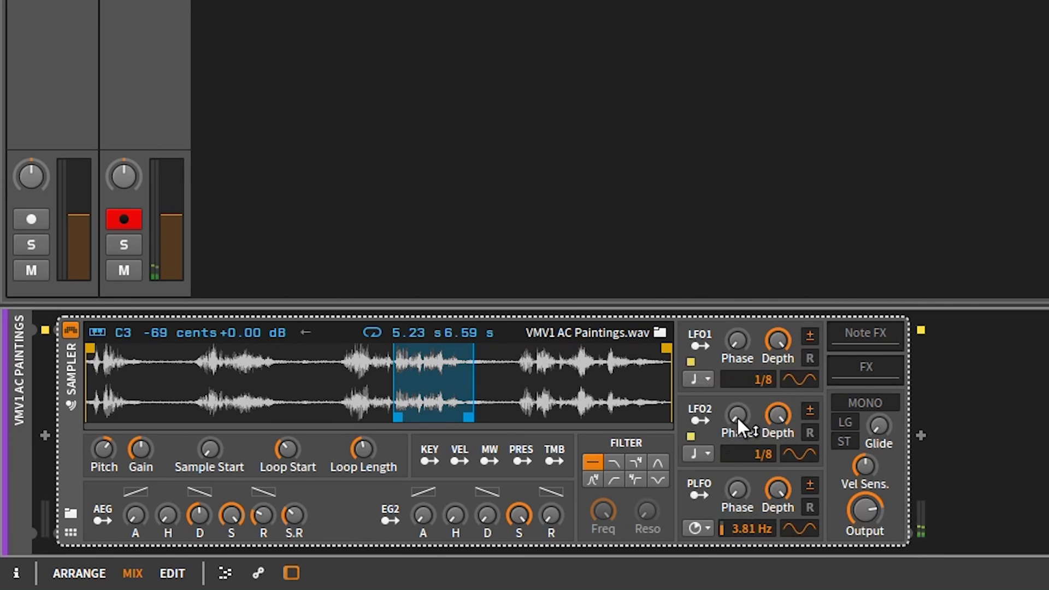
{"action": "left_click", "coordinate": [810, 358]}
{"action": "left_click", "coordinate": [810, 432]}
Extend the loop end to 8.74 s, set Loop Length to 12%, and pitch to +14.75 st
{"action": "left_click", "coordinate": [700, 346]}
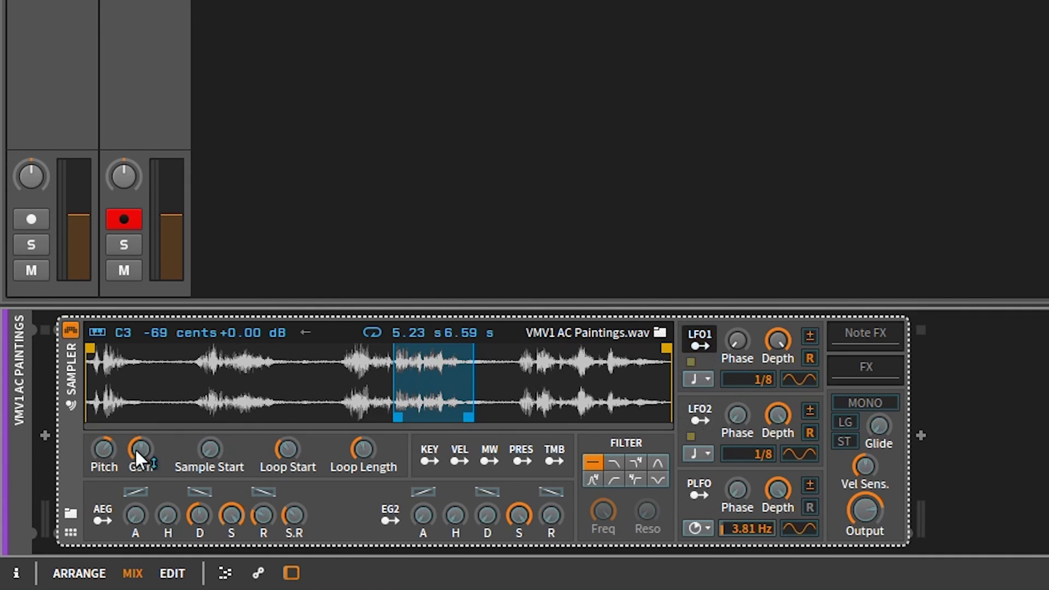
{"action": "left_click_drag", "start_coordinate": [468, 417], "coordinate": [600, 414]}
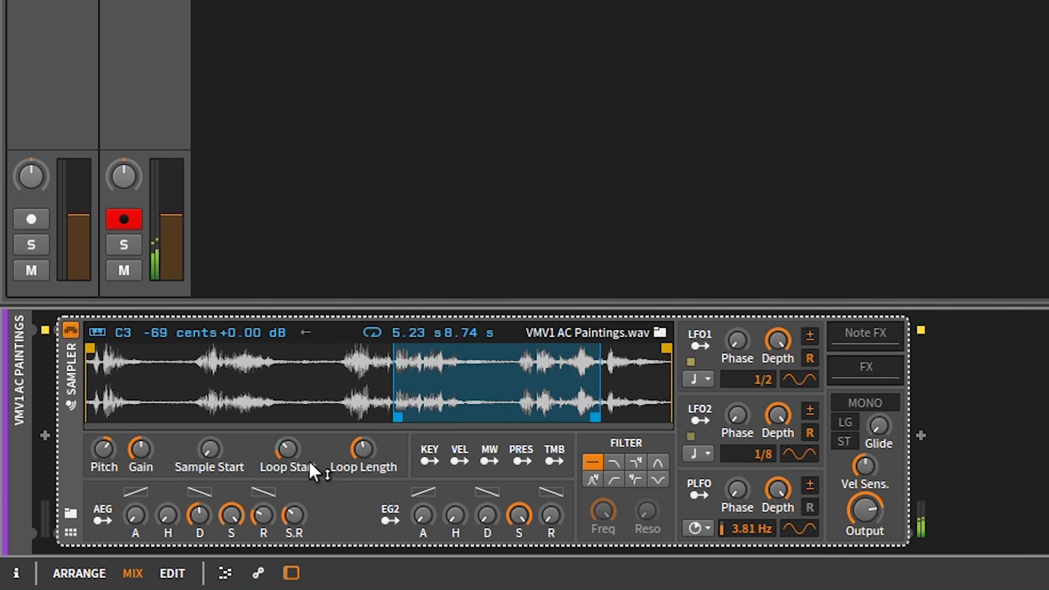
{"action": "mouse_move", "coordinate": [343, 453]}
{"action": "left_mouse_down"}
{"action": "mouse_move", "coordinate": [343, 489]}
{"action": "mouse_move", "coordinate": [343, 437]}
{"action": "mouse_move", "coordinate": [343, 469]}
{"action": "left_mouse_up"}
{"action": "left_click_drag", "start_coordinate": [109, 437], "coordinate": [108, 419]}
{"action": "left_click_drag", "start_coordinate": [397, 417], "coordinate": [533, 416]}
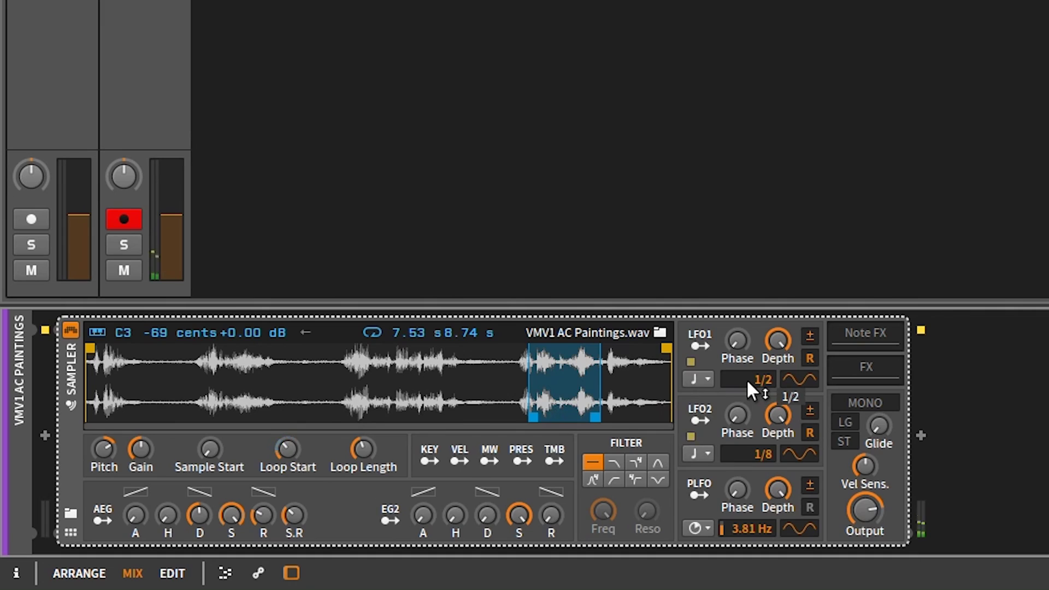
Map LFO1 to Pitch Transpose by -3.50 and move the loop start to the sample's beginning
{"action": "mouse_move", "coordinate": [295, 448]}
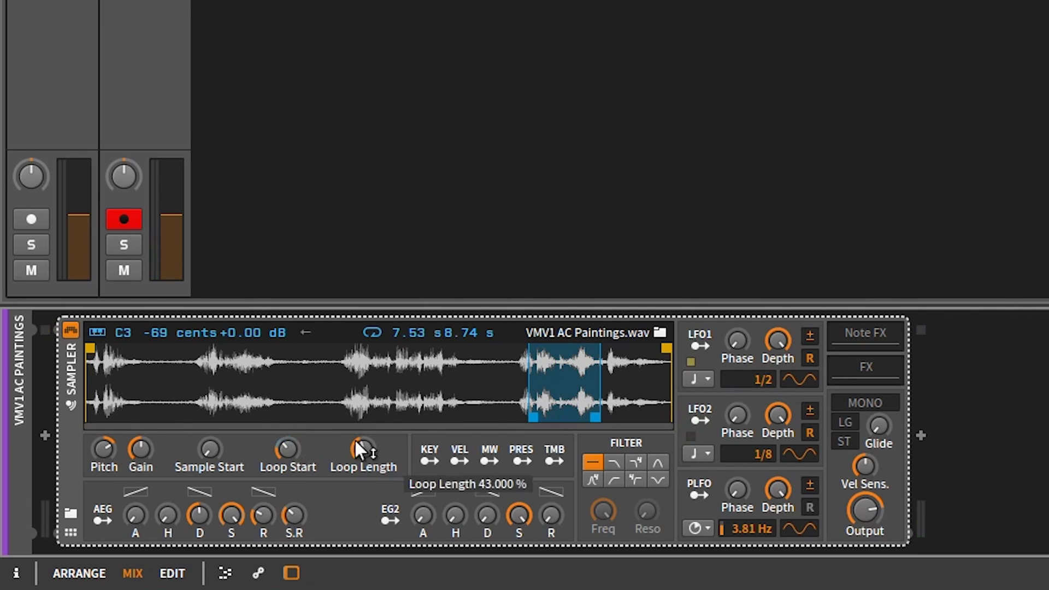
{"action": "left_click", "coordinate": [701, 341]}
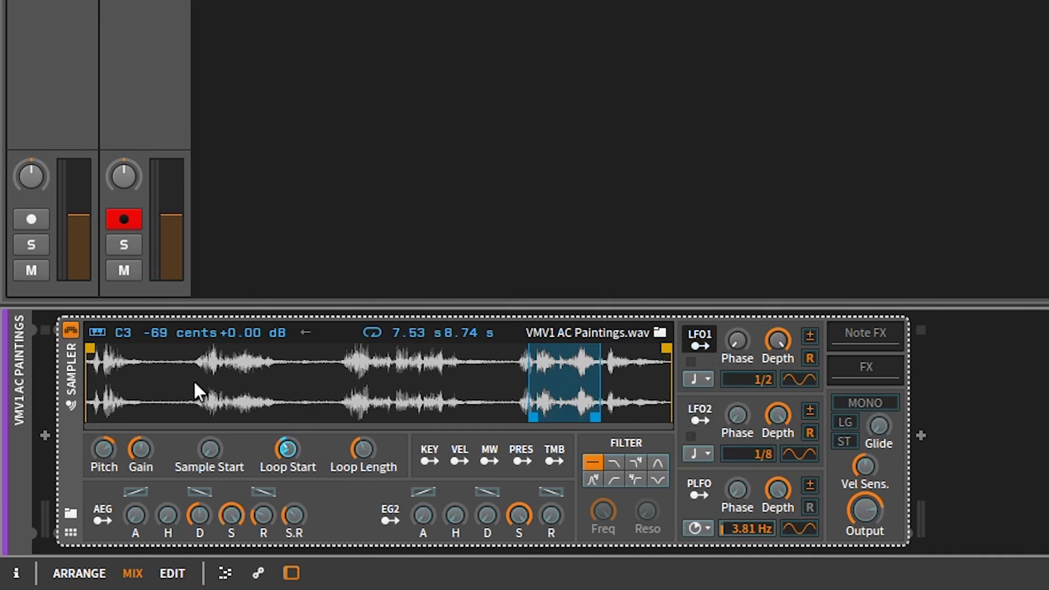
{"action": "left_click_drag", "start_coordinate": [105, 443], "coordinate": [110, 481]}
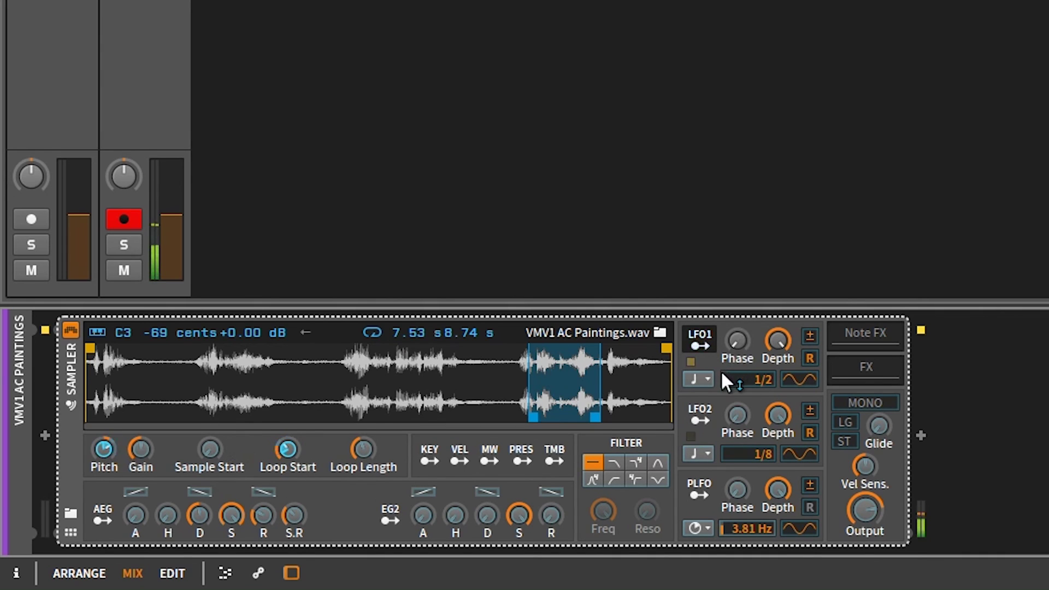
{"action": "left_click", "coordinate": [696, 340]}
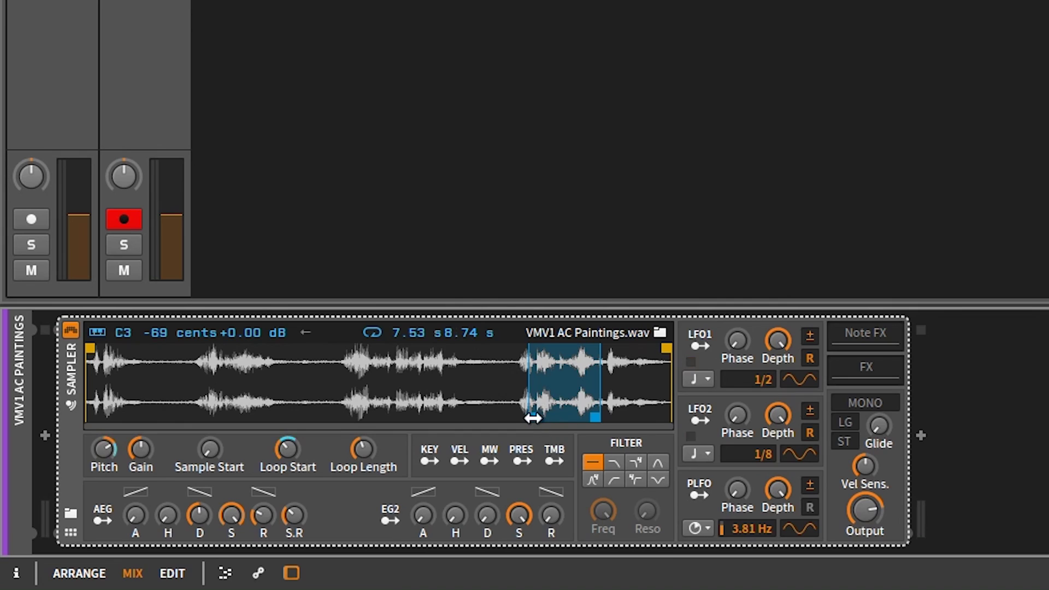
{"action": "left_click_drag", "start_coordinate": [534, 416], "coordinate": [11, 403]}
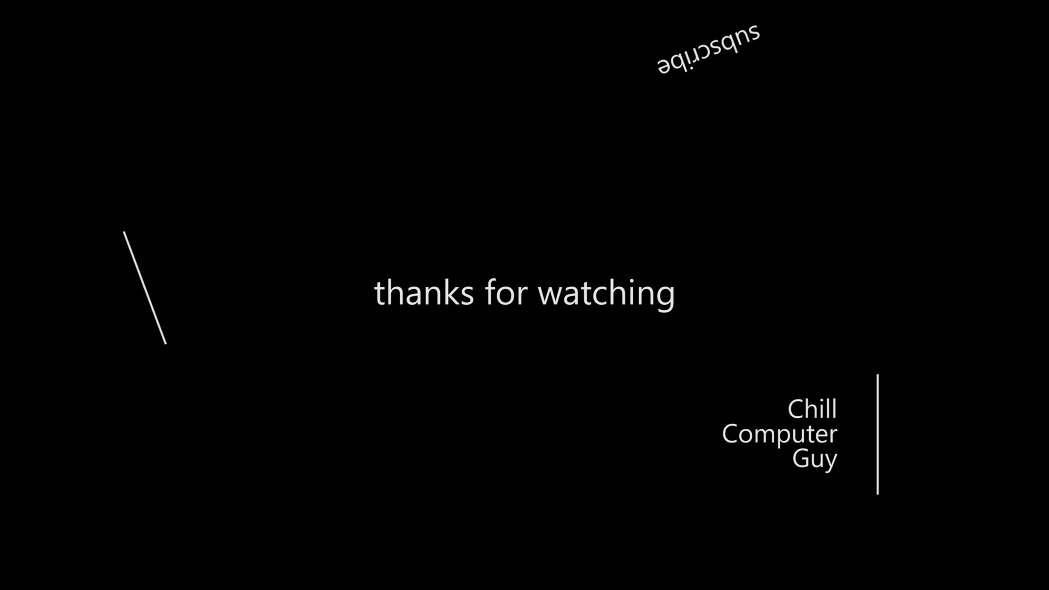